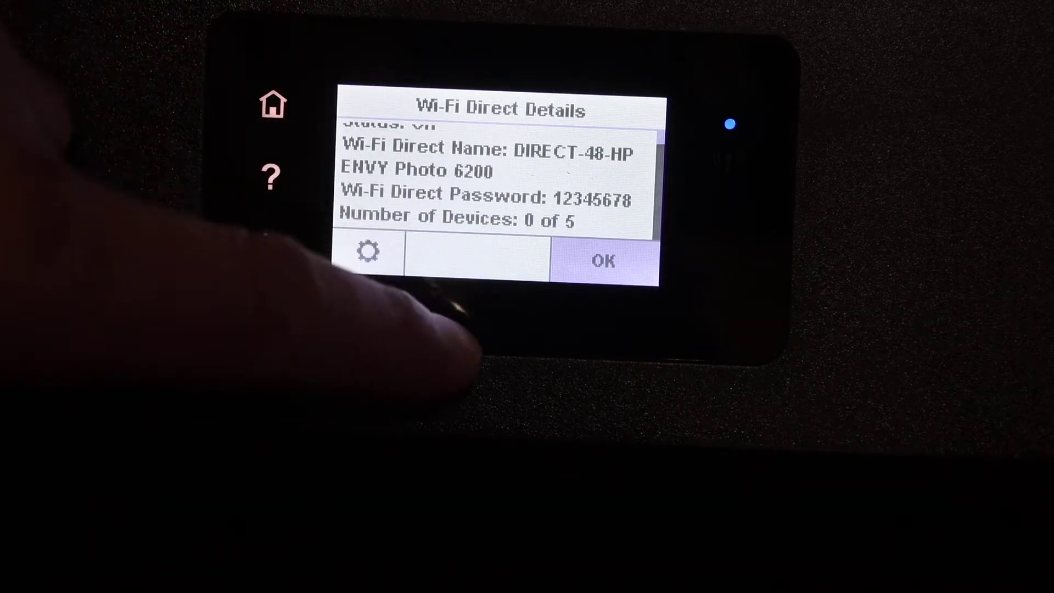
Step: Close the Wi-Fi Direct details, returning the printer panel to its home screen
{"action": "left_click", "coordinate": [604, 261]}
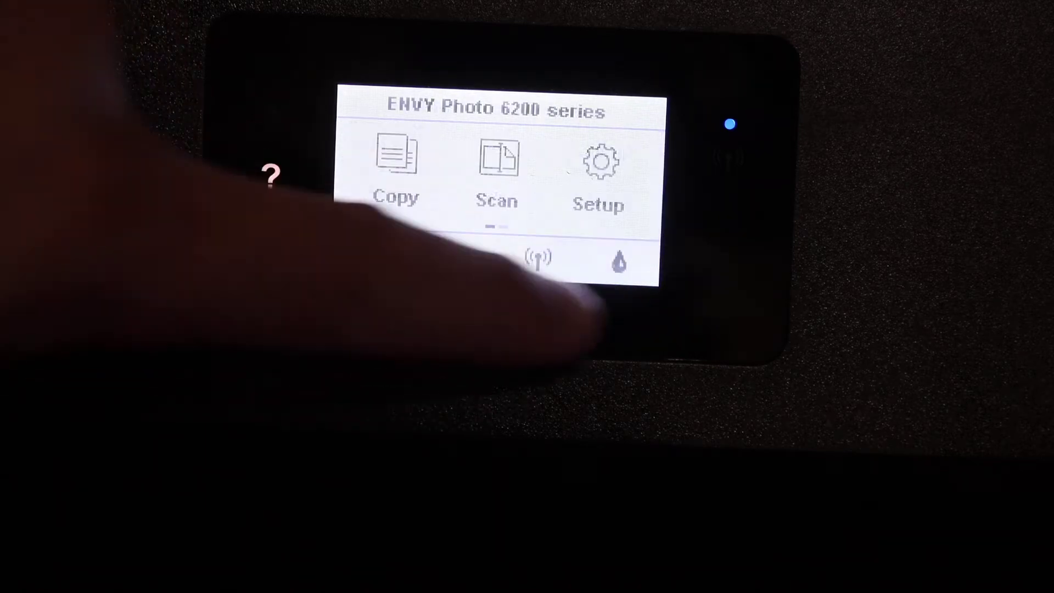